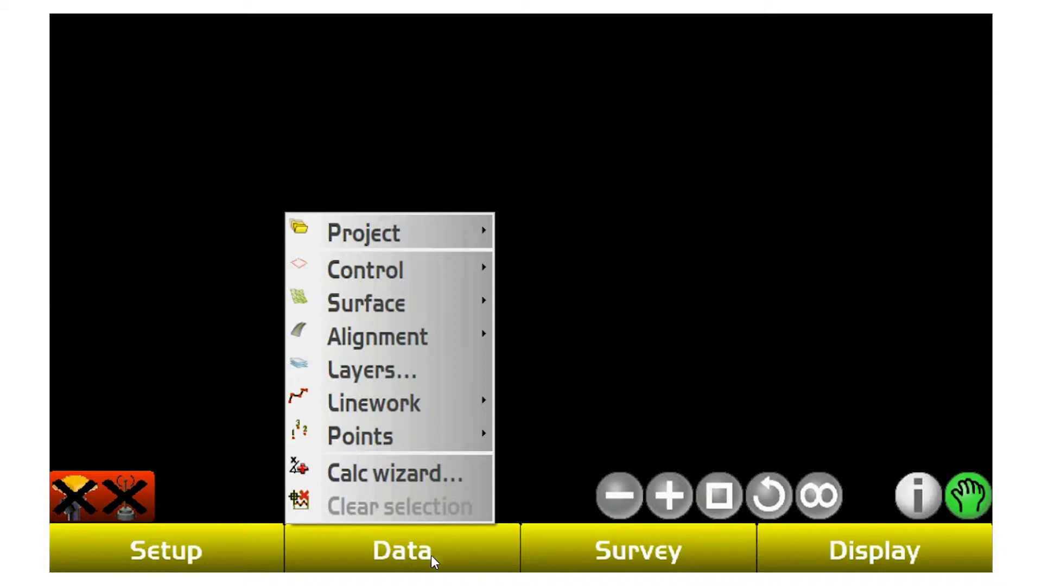
# Step: Copy the River Dell 7-31-17 project from drive D: to internal memory and set it as the current project
pyautogui.moveTo(415, 234)
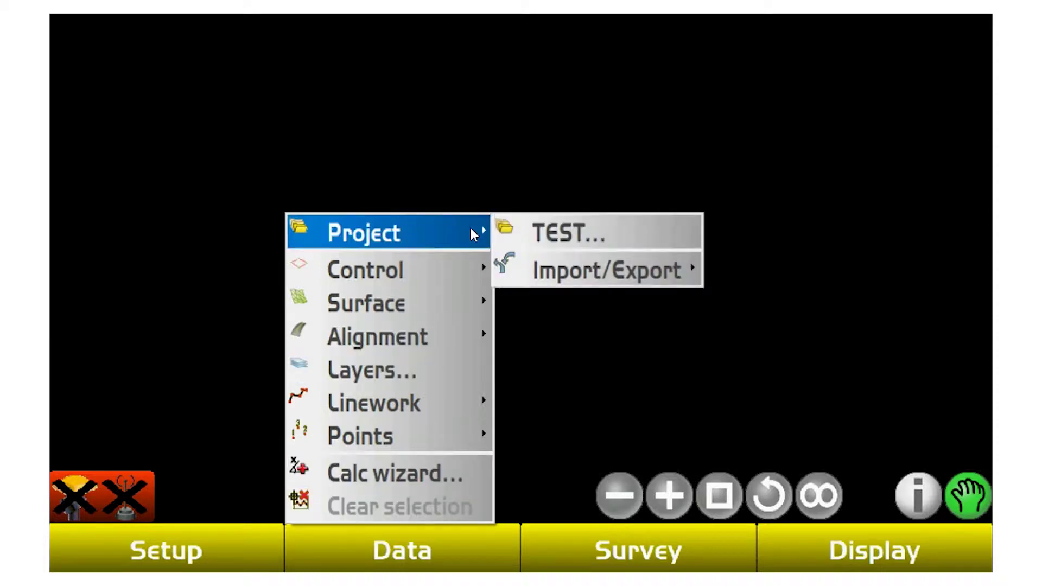
pyautogui.click(590, 233)
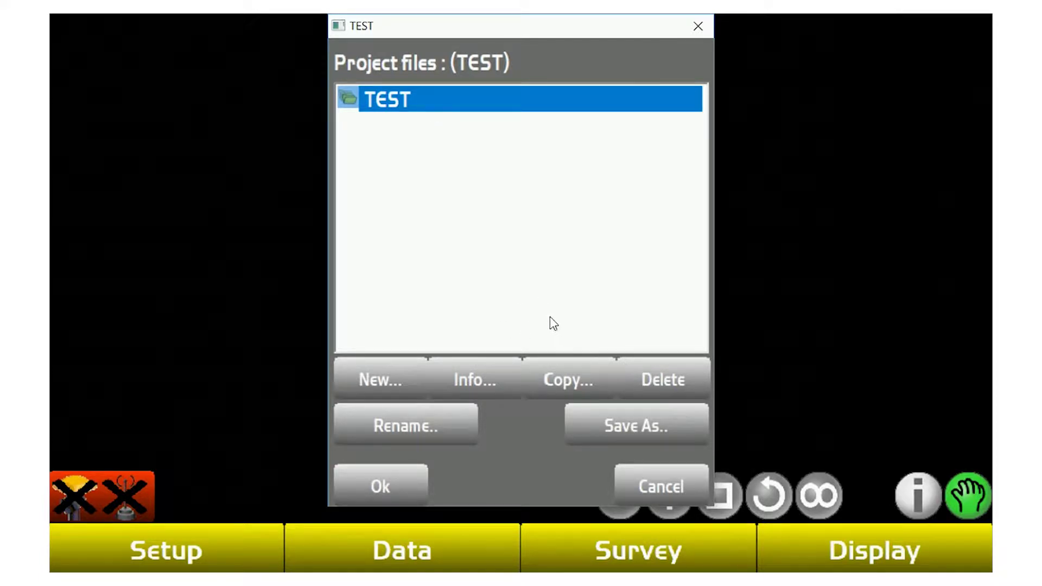
pyautogui.click(565, 384)
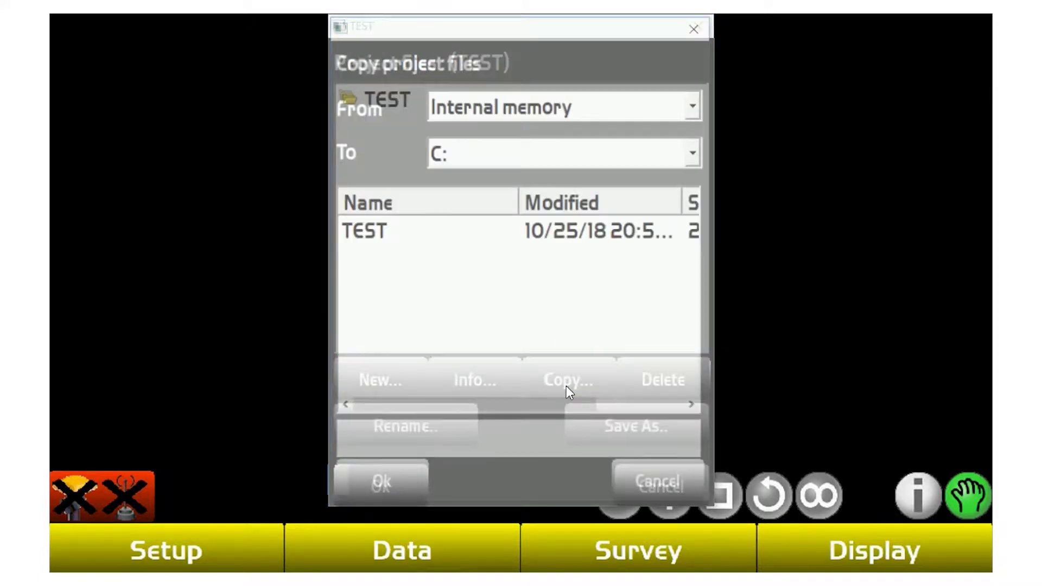
pyautogui.click(538, 116)
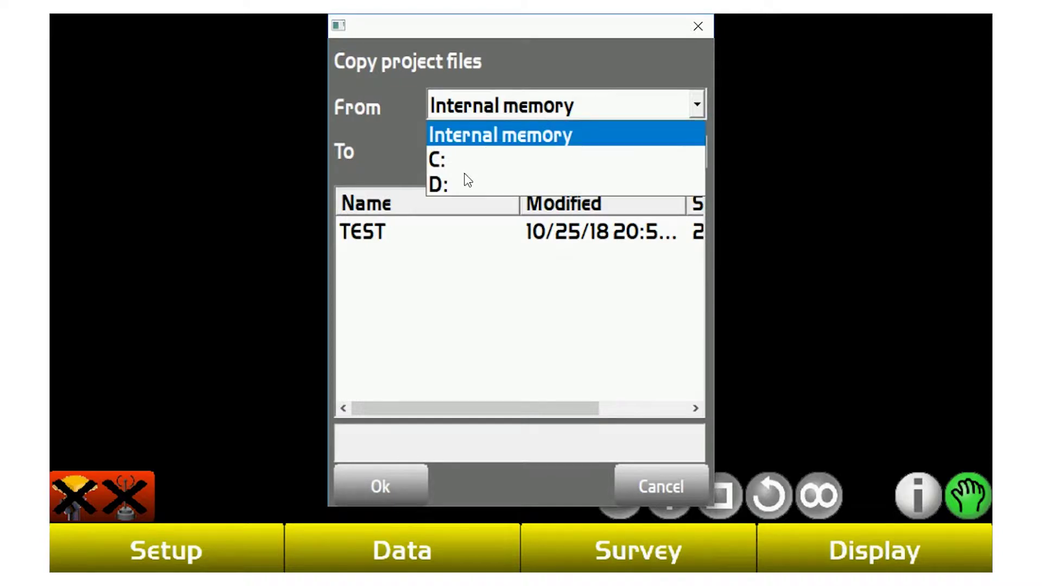
pyautogui.click(462, 181)
pyautogui.click(423, 228)
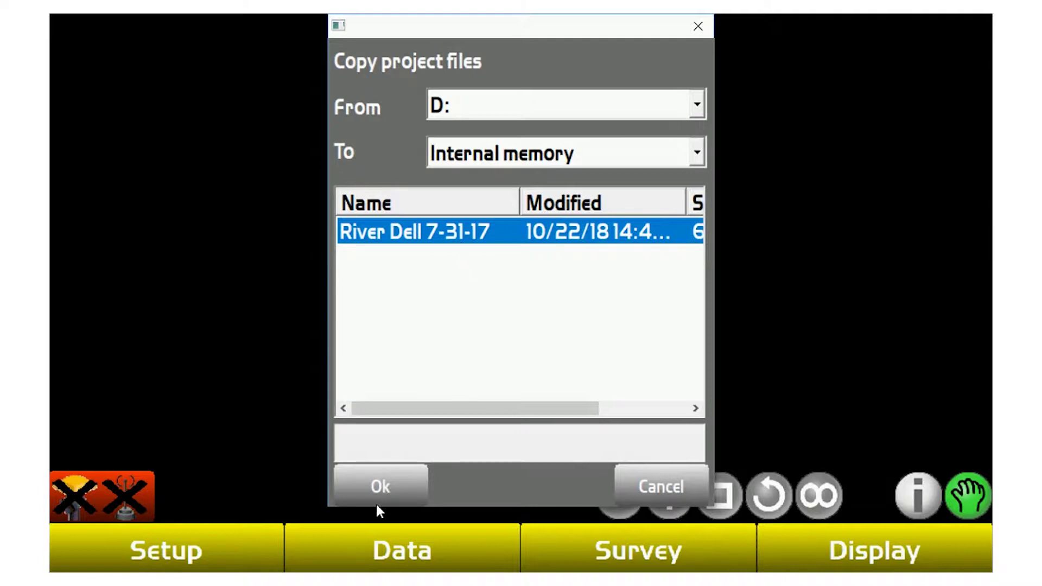
pyautogui.click(387, 481)
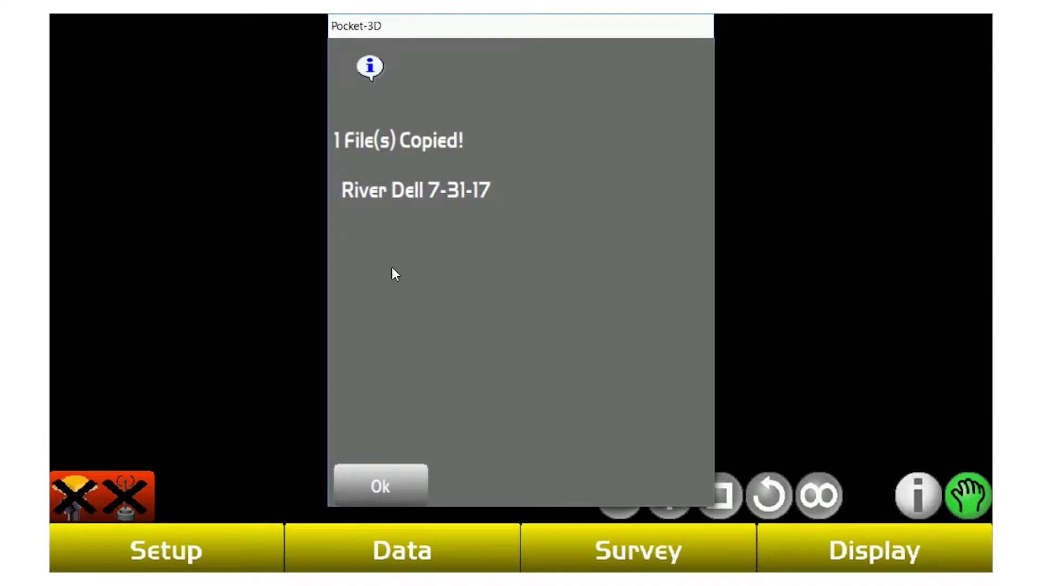
pyautogui.click(383, 486)
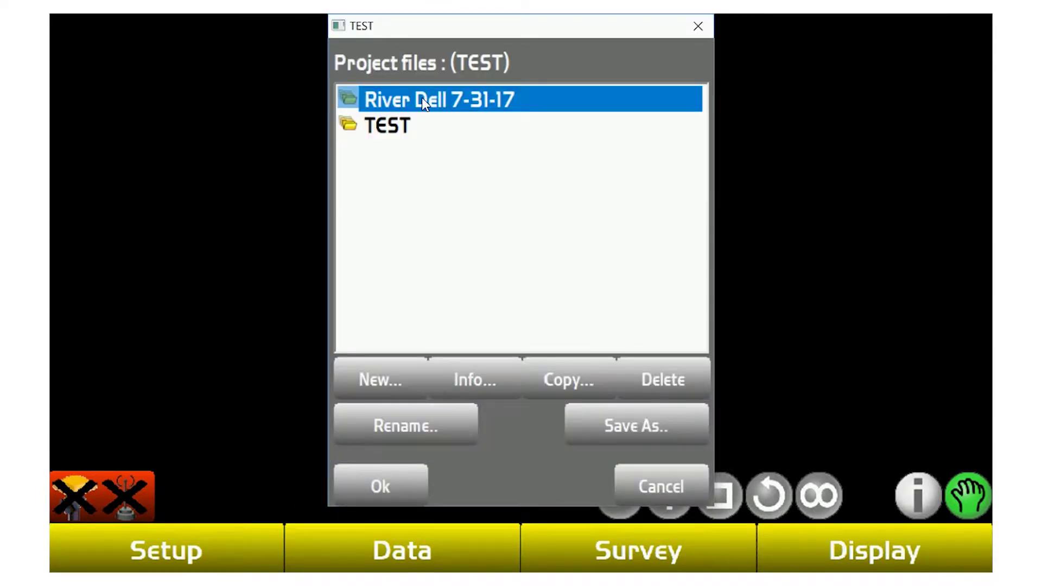
pyautogui.click(386, 482)
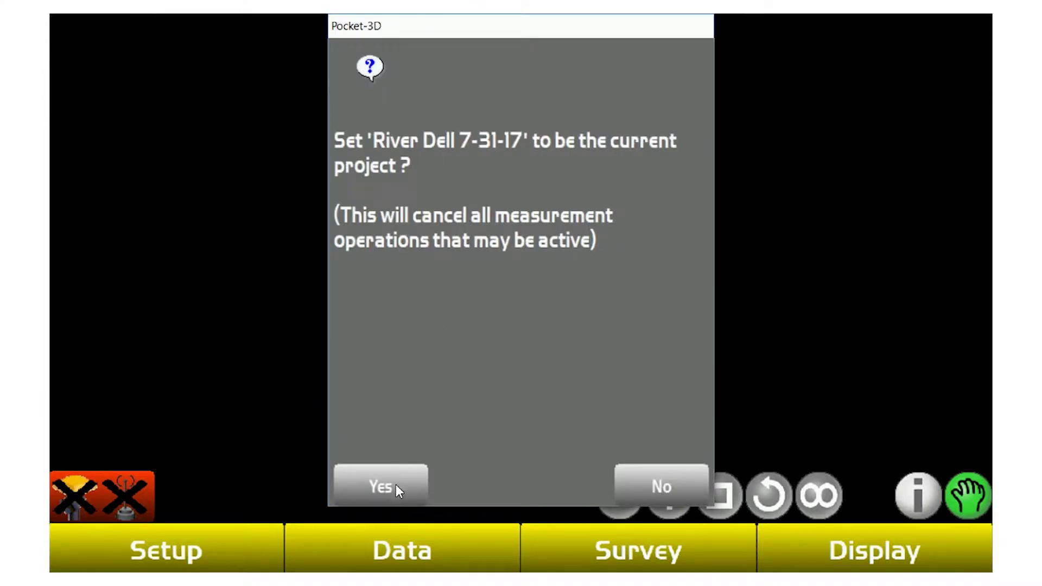
pyautogui.click(396, 484)
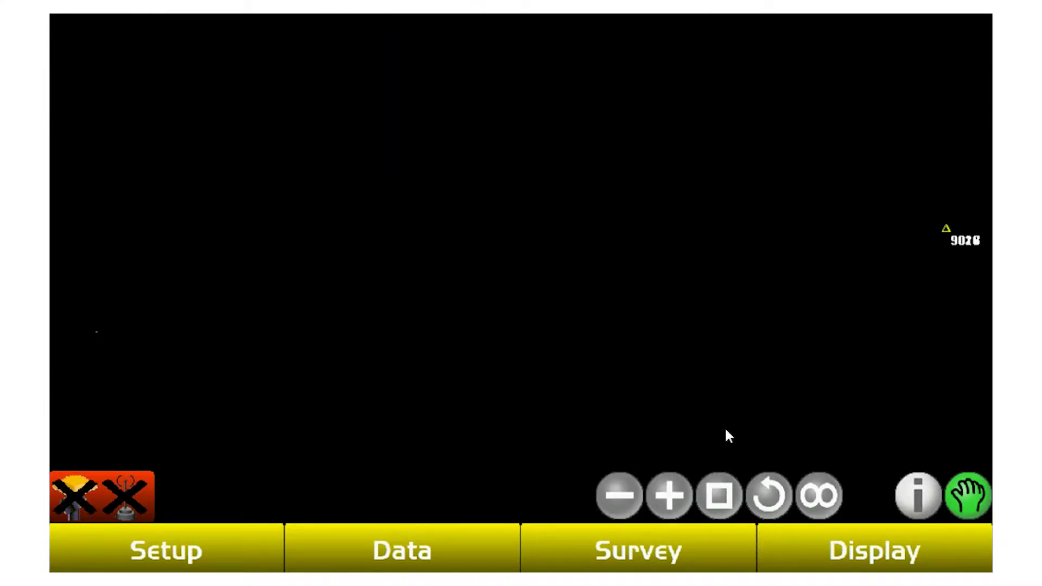
pyautogui.click(393, 551)
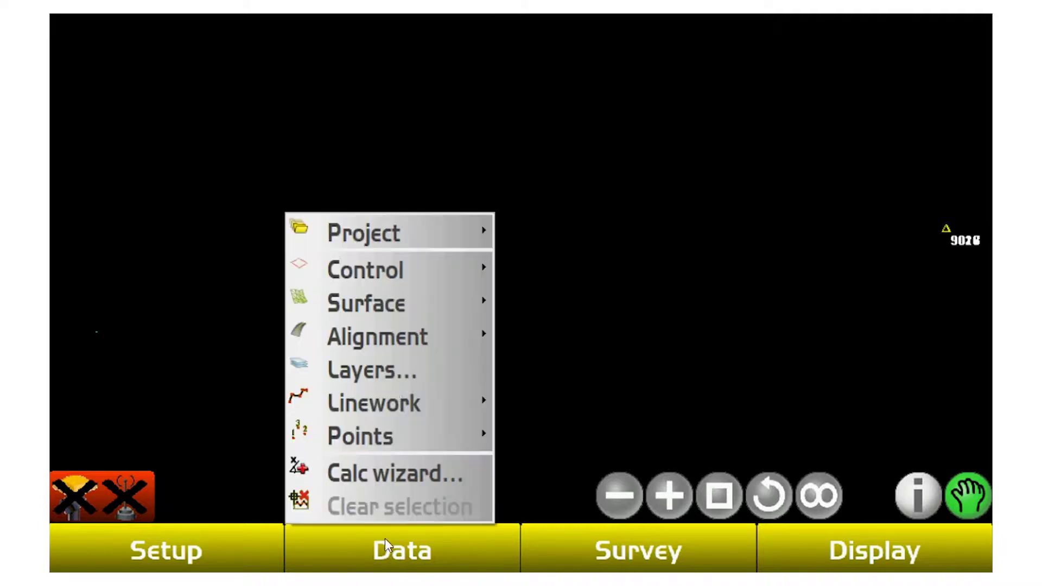
pyautogui.click(416, 225)
pyautogui.click(577, 231)
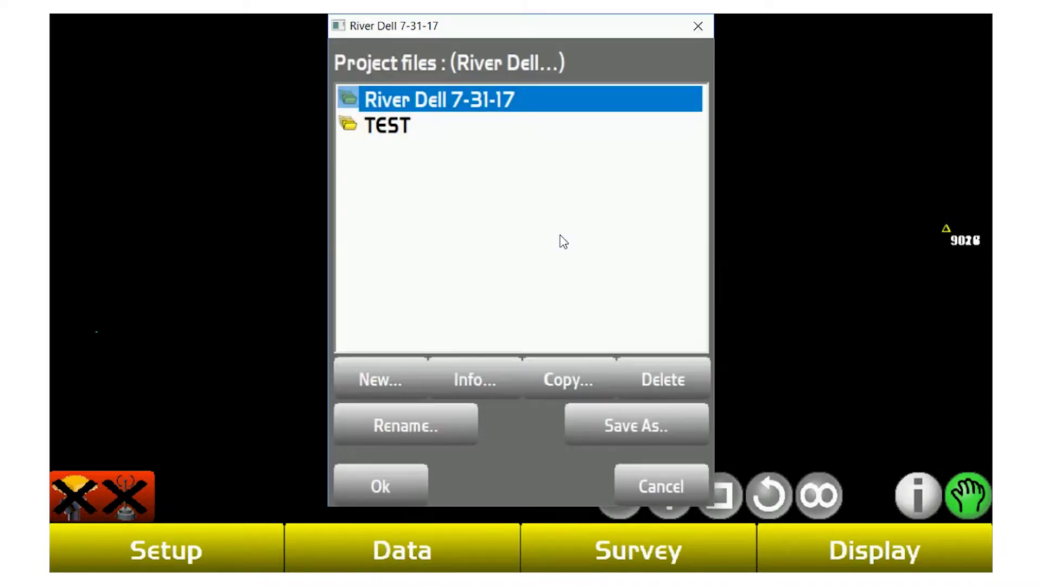
pyautogui.click(569, 394)
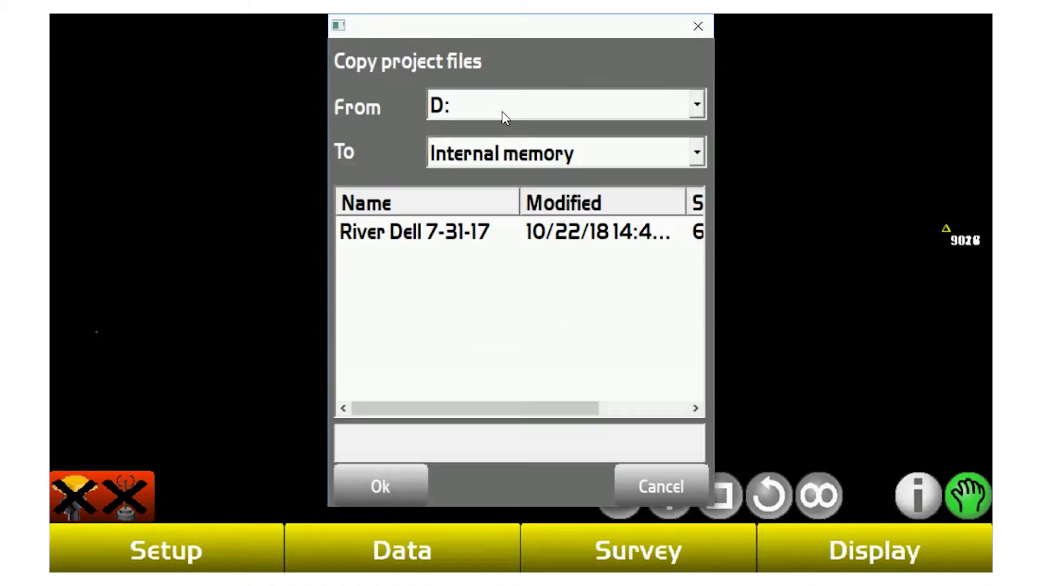
pyautogui.click(496, 107)
pyautogui.click(476, 137)
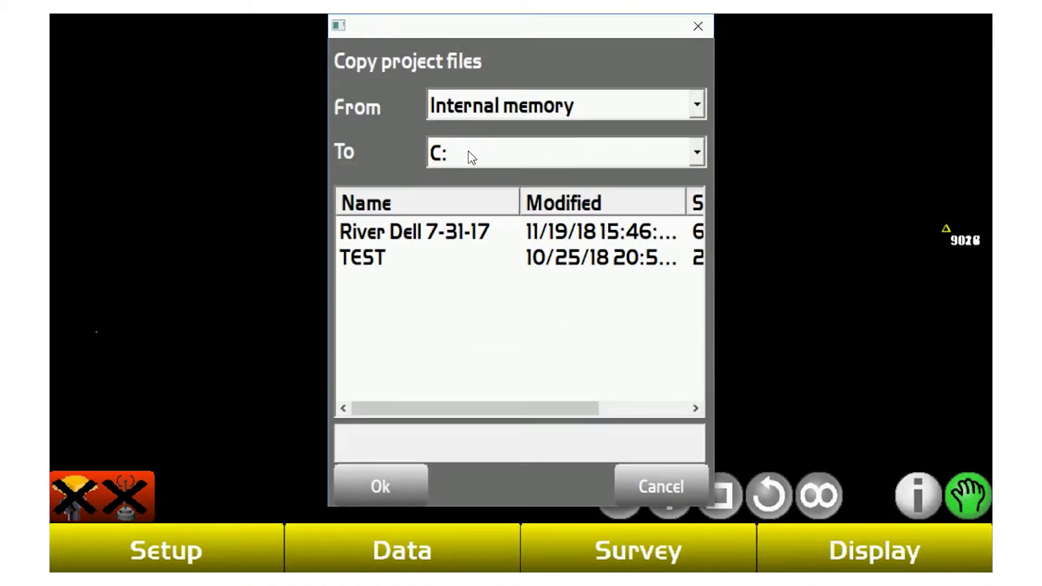
pyautogui.click(469, 157)
pyautogui.click(458, 210)
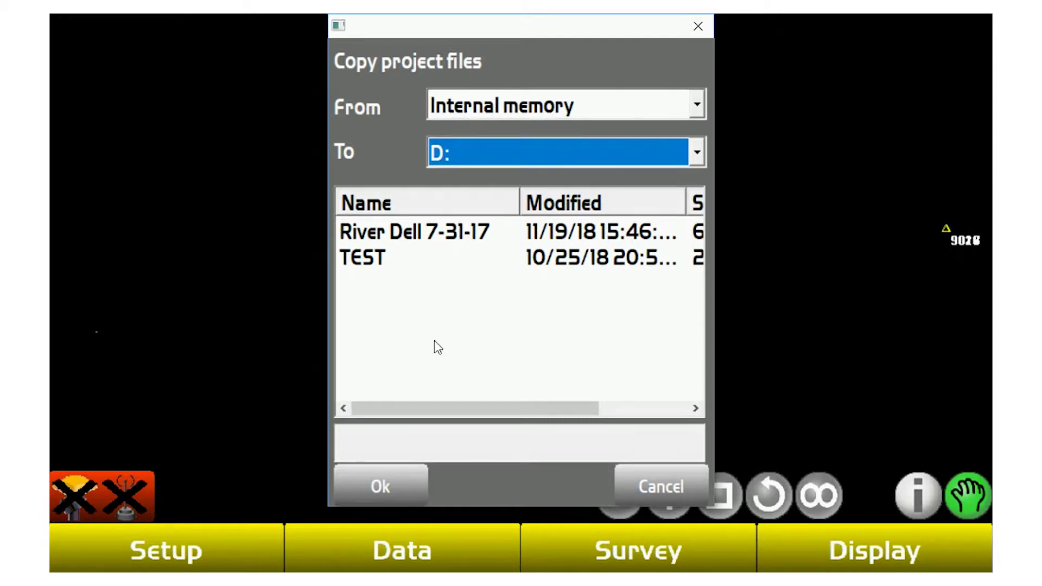
pyautogui.click(660, 484)
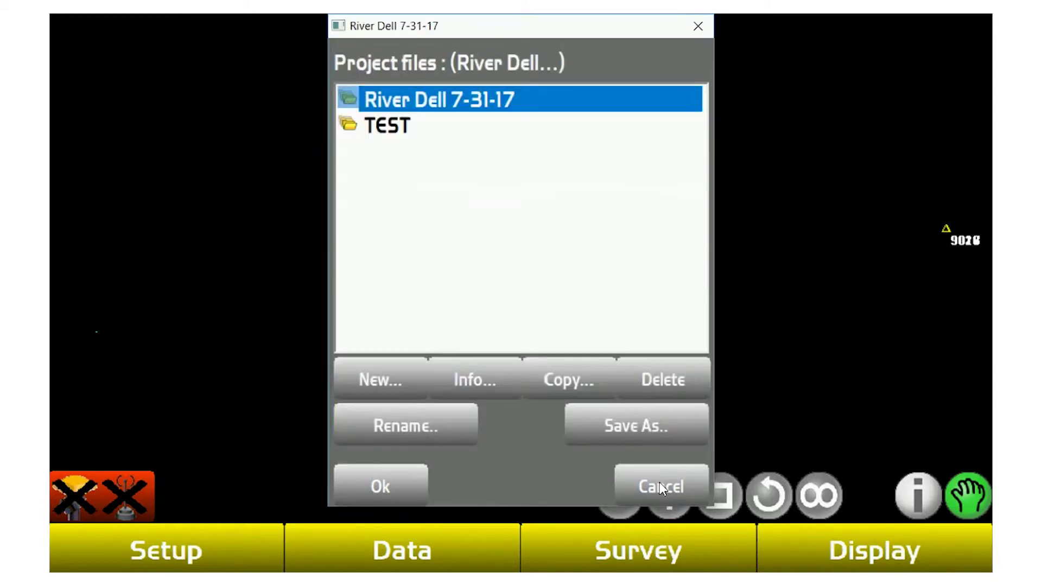
pyautogui.click(659, 486)
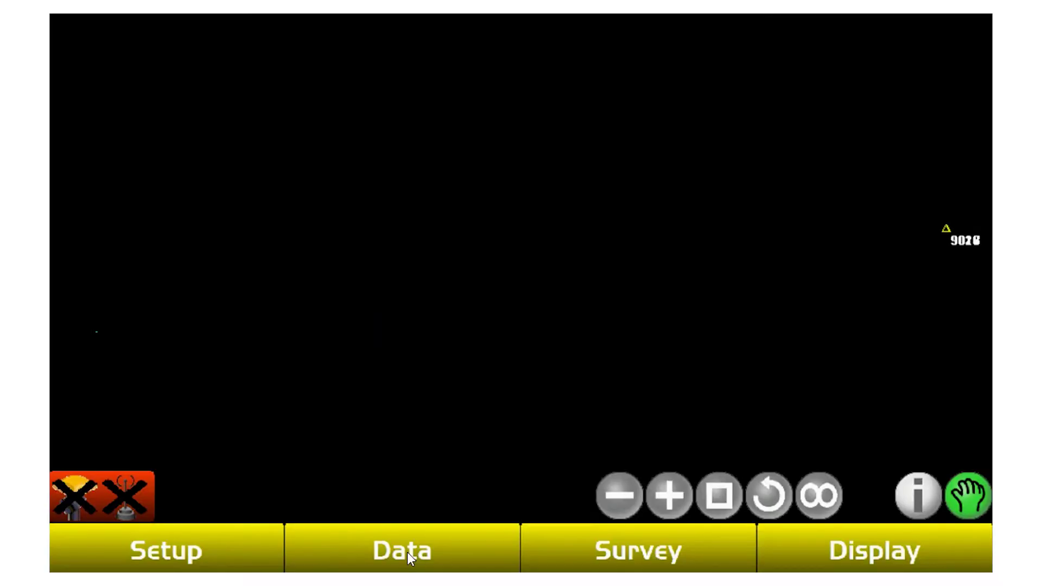
# Step: Import the surface file West Side.TN3 from the New folder > 3dmc folder on the USB drive (D:)
pyautogui.click(407, 552)
pyautogui.moveTo(467, 303)
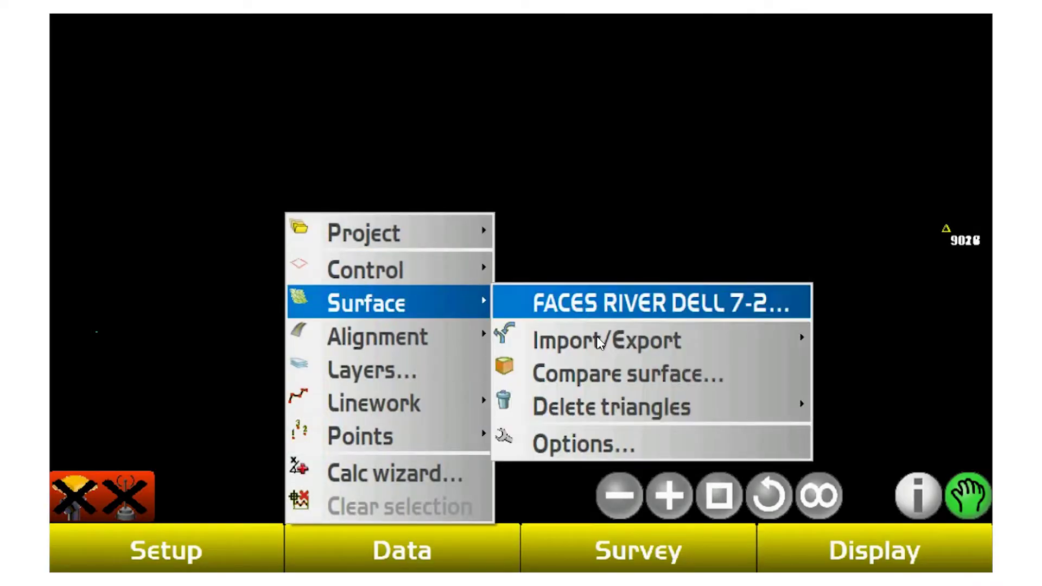
pyautogui.moveTo(600, 346)
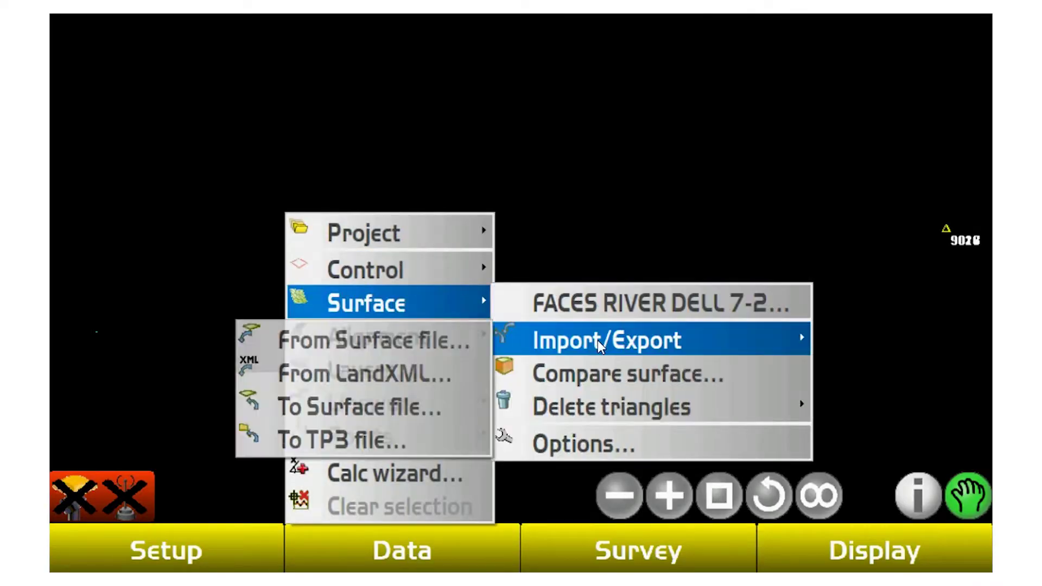
pyautogui.click(389, 341)
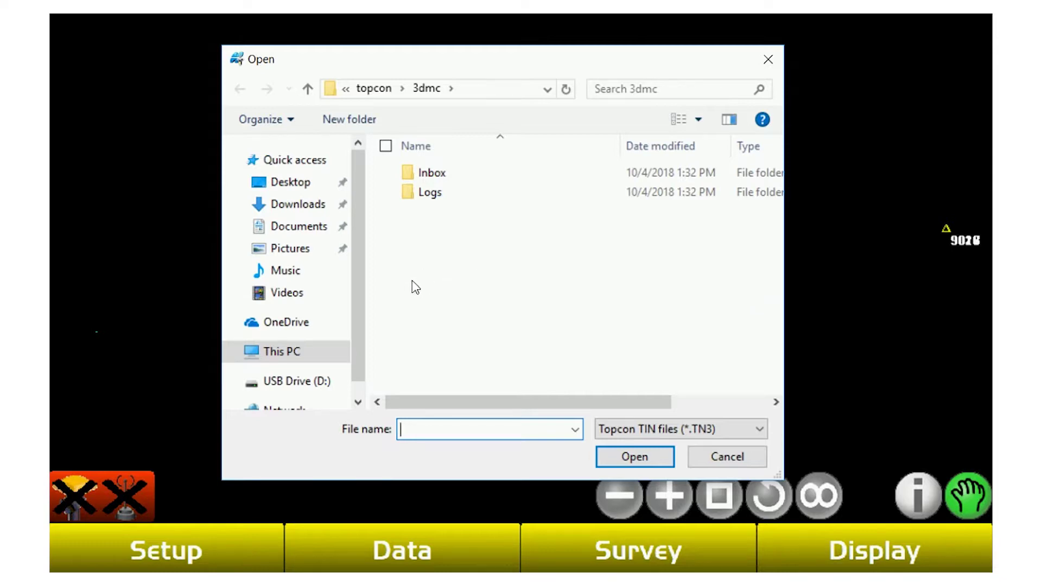
pyautogui.click(286, 383)
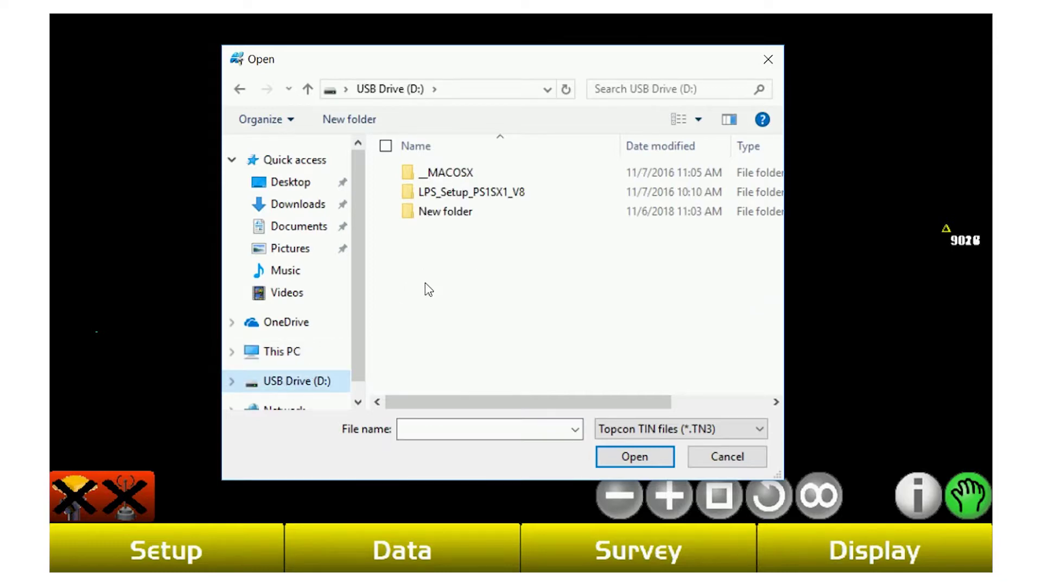
pyautogui.doubleClick(472, 217)
pyautogui.click(449, 185)
pyautogui.doubleClick(450, 184)
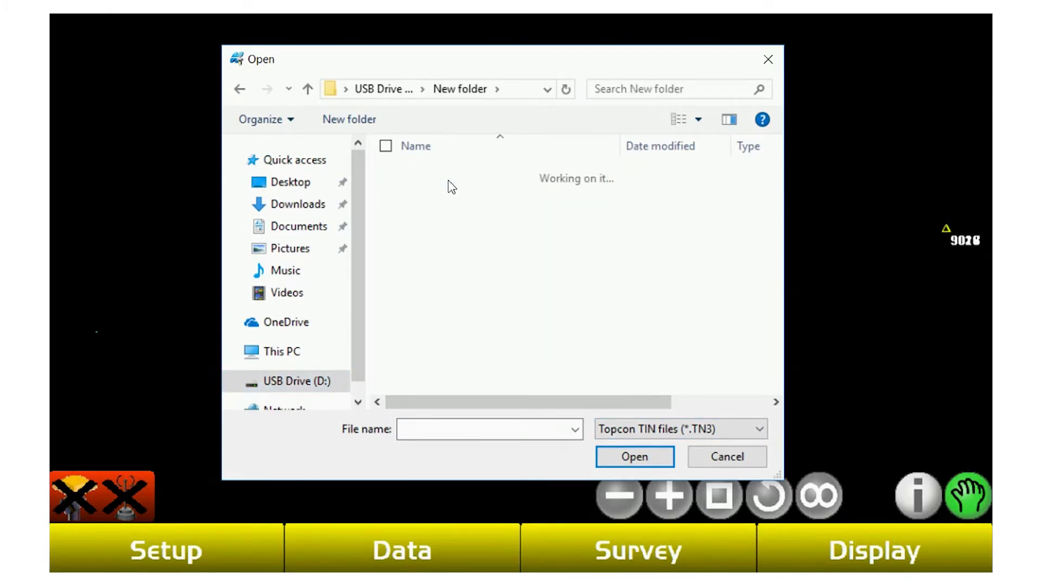
pyautogui.click(480, 251)
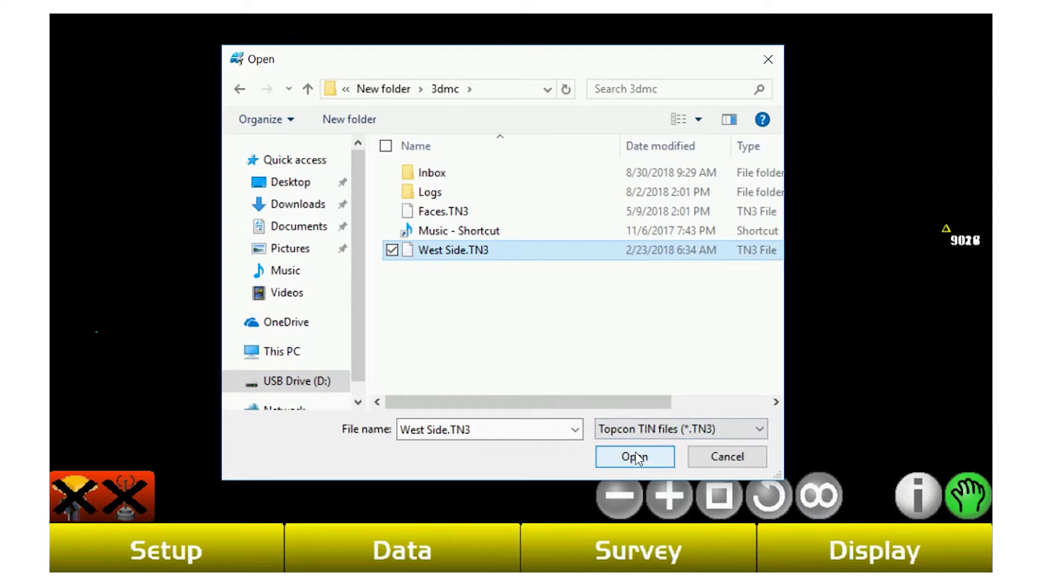
pyautogui.click(659, 458)
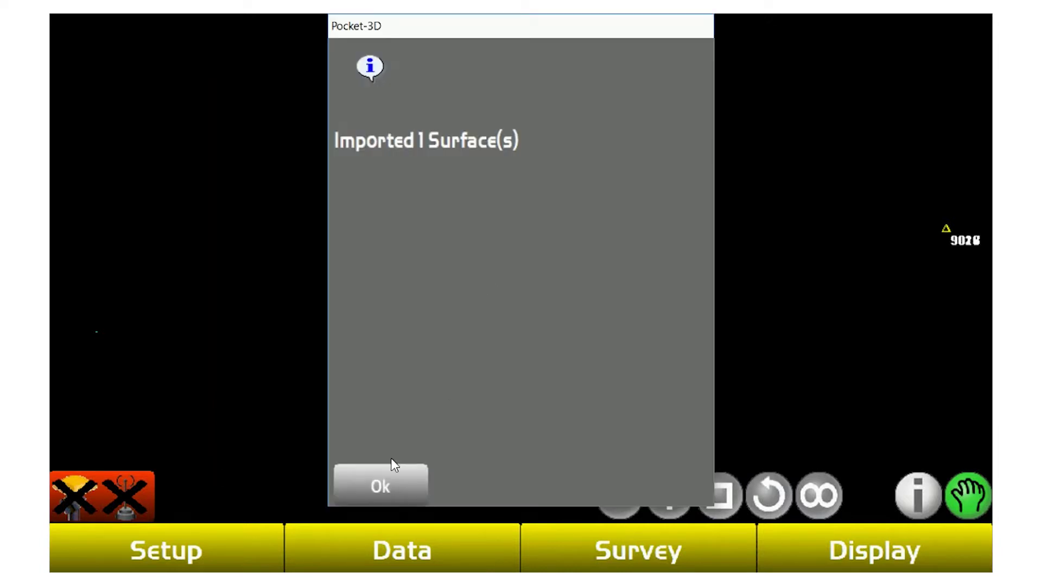
pyautogui.click(402, 466)
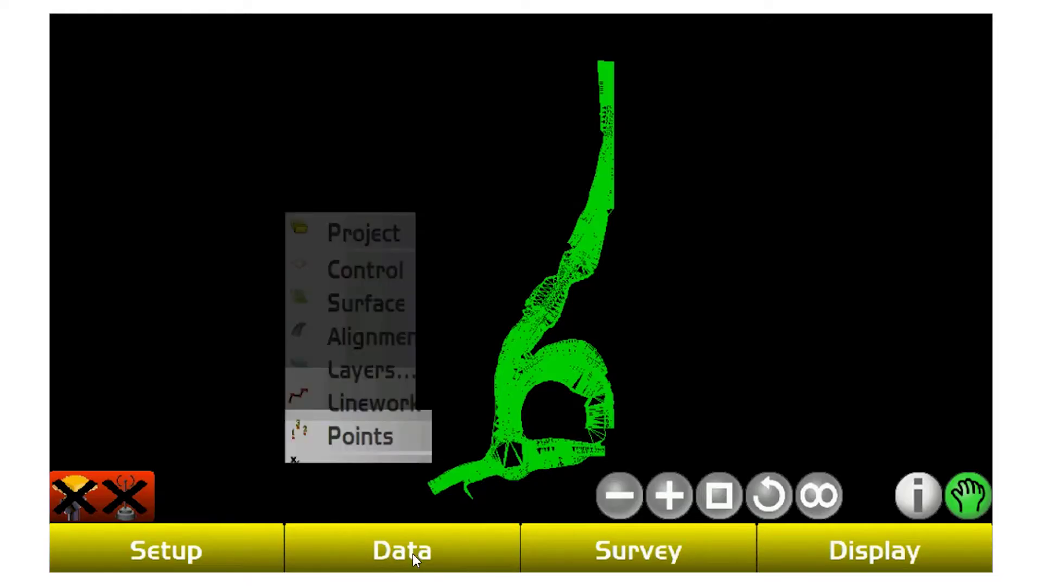
# Step: Import the linework file West Side.LN3 from New folder > 3dmc on the USB drive (D:), keeping the project's old linework
pyautogui.moveTo(409, 410)
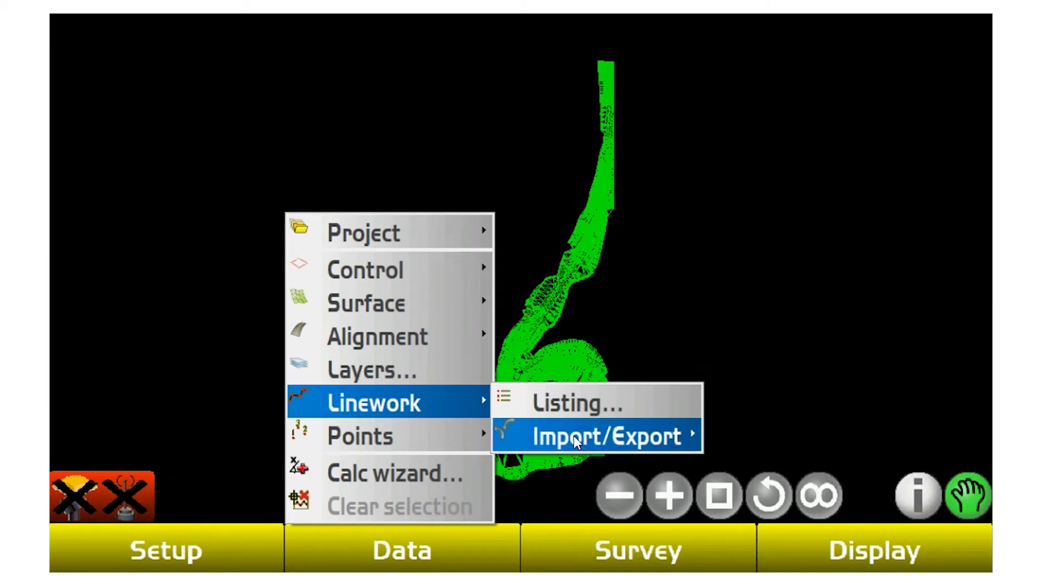
pyautogui.moveTo(574, 435)
pyautogui.click(790, 434)
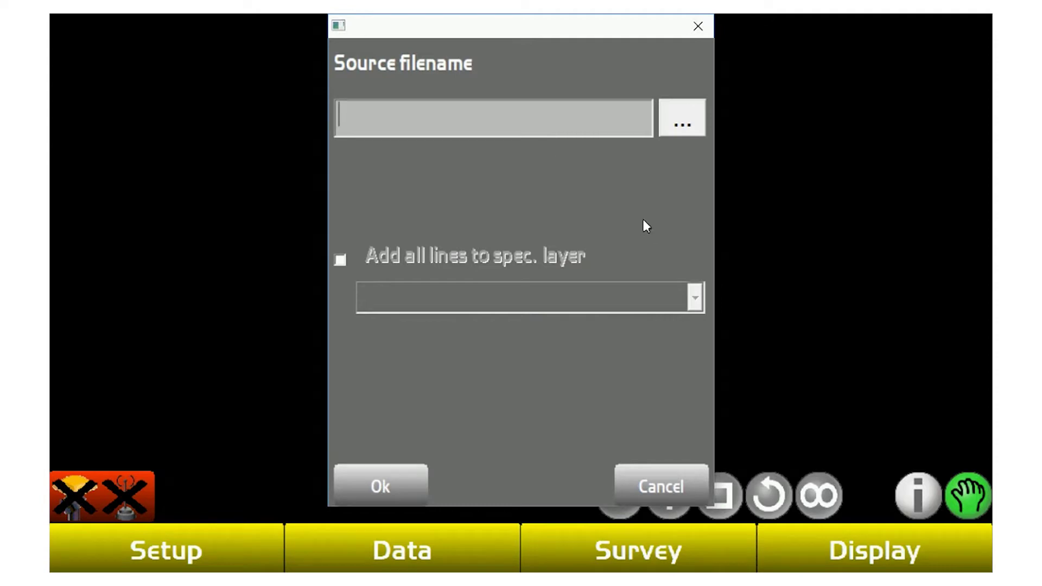
pyautogui.click(682, 127)
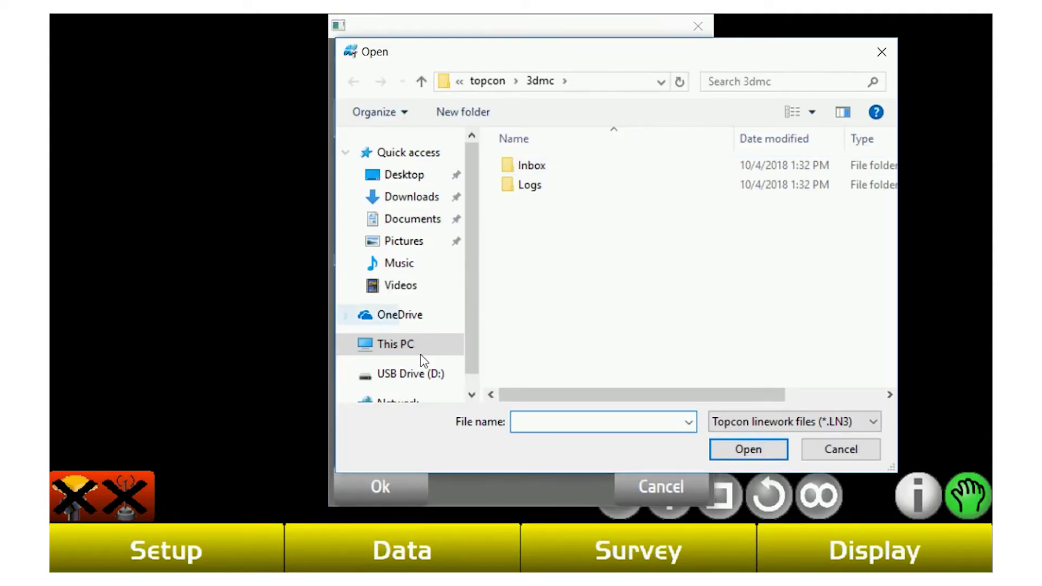
pyautogui.click(420, 374)
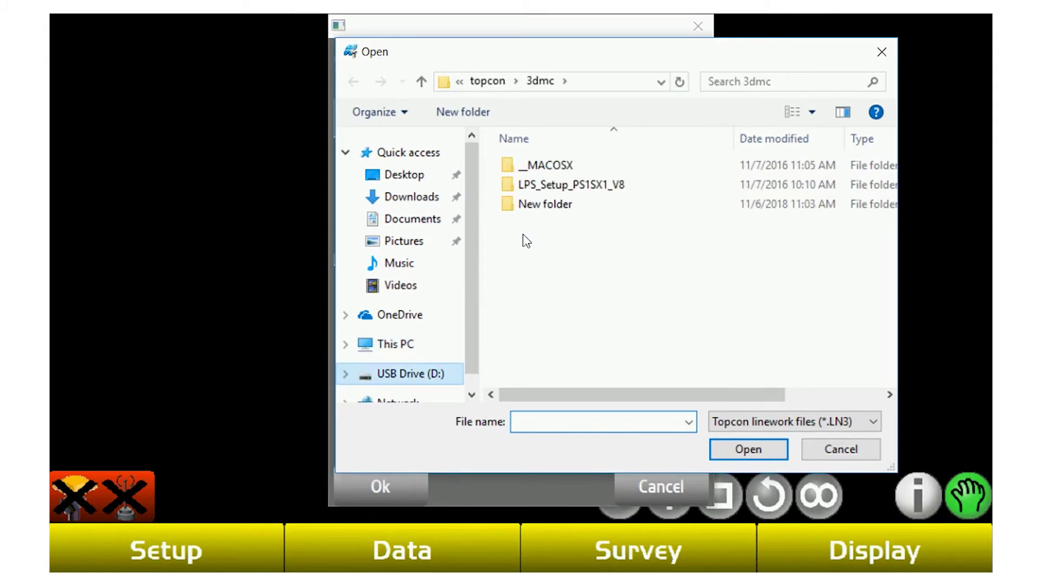
pyautogui.doubleClick(563, 210)
pyautogui.doubleClick(548, 171)
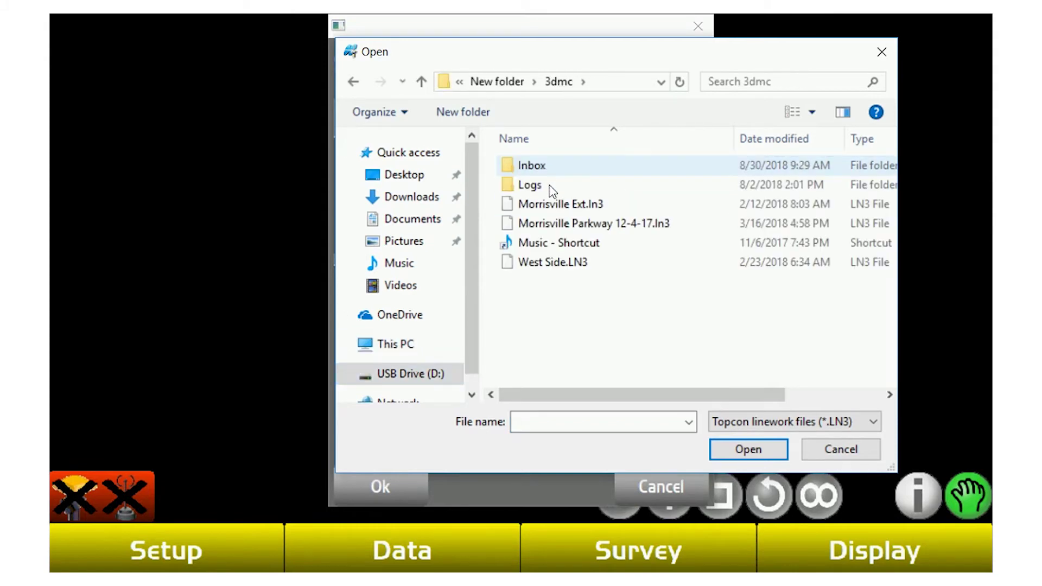
pyautogui.click(558, 260)
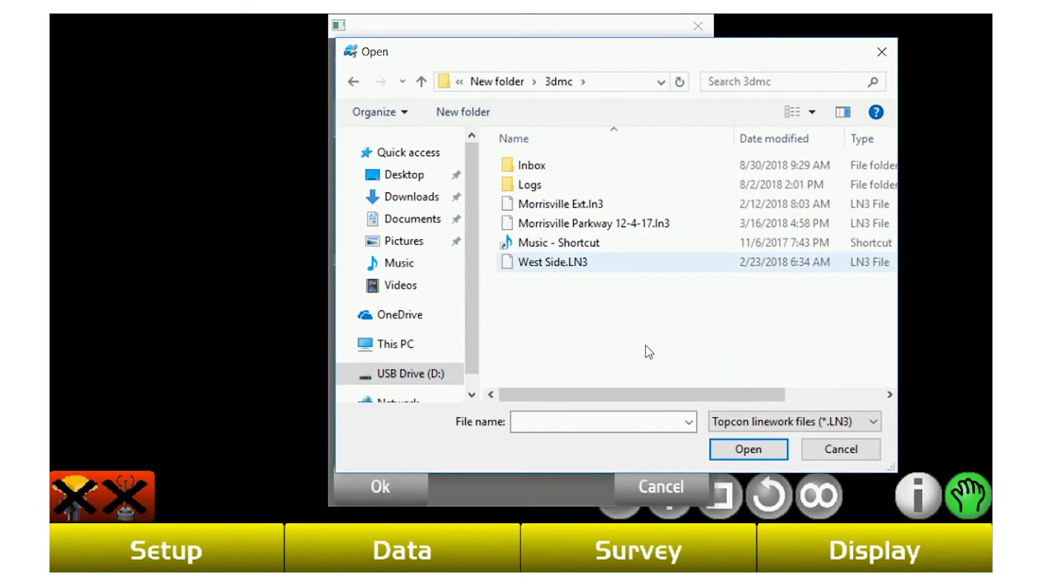
pyautogui.click(748, 451)
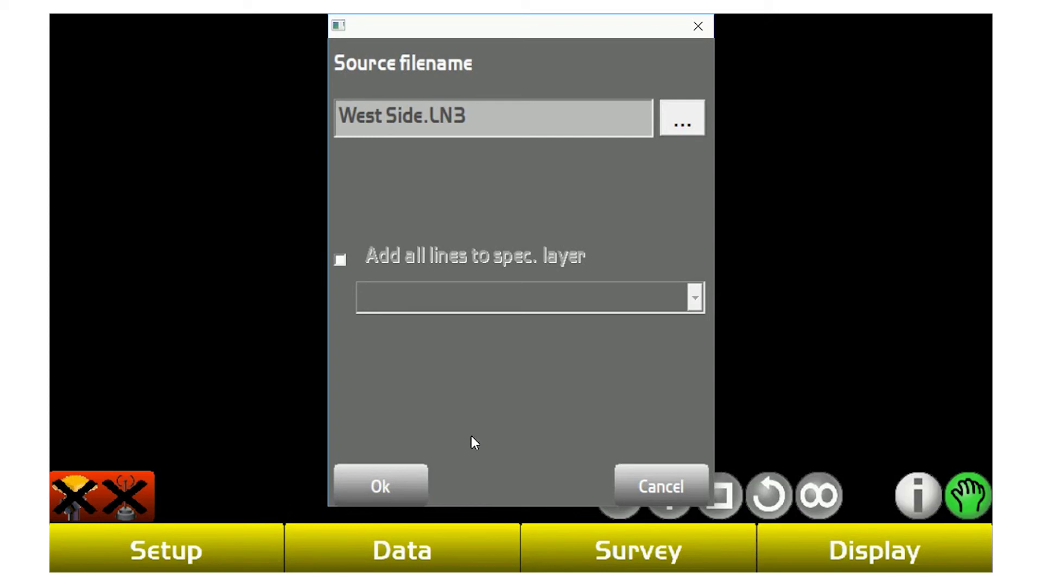
pyautogui.click(389, 480)
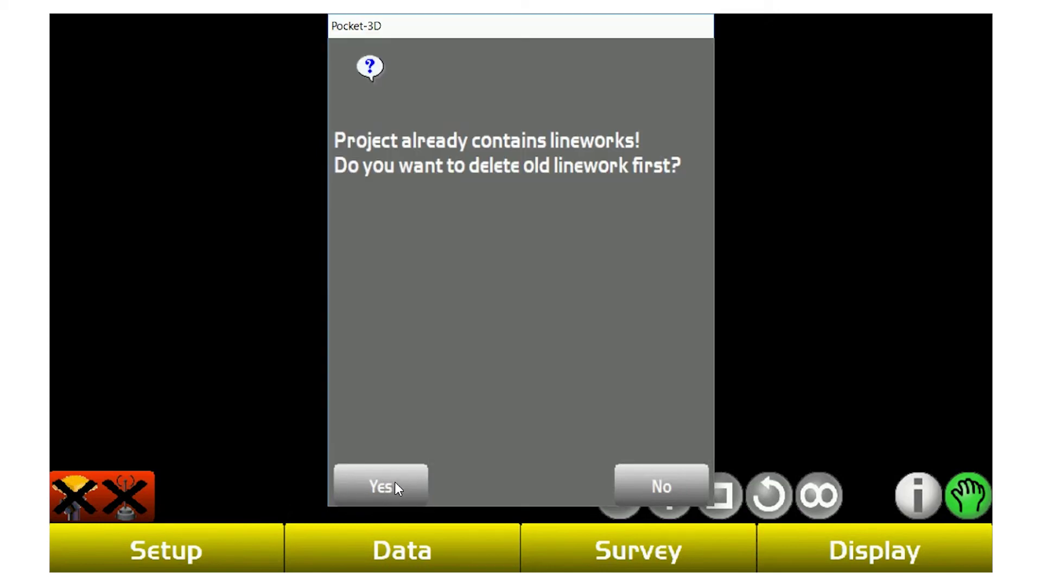
pyautogui.click(640, 487)
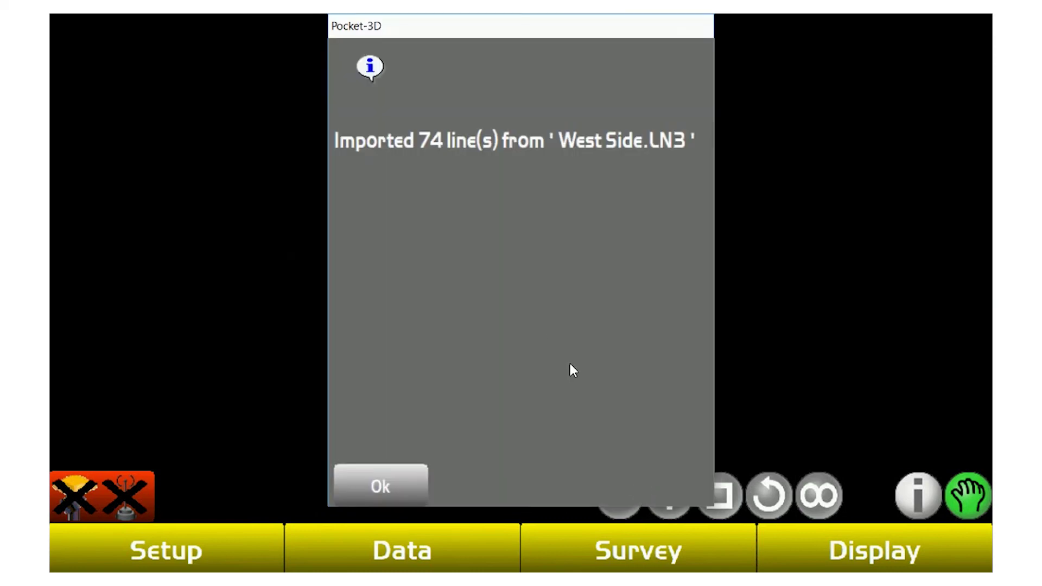
pyautogui.click(387, 481)
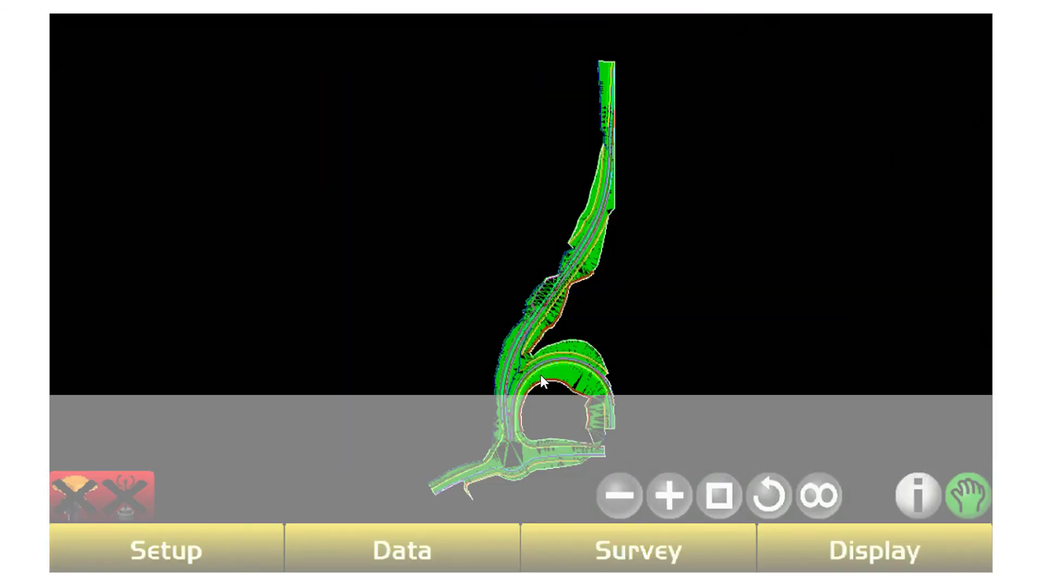